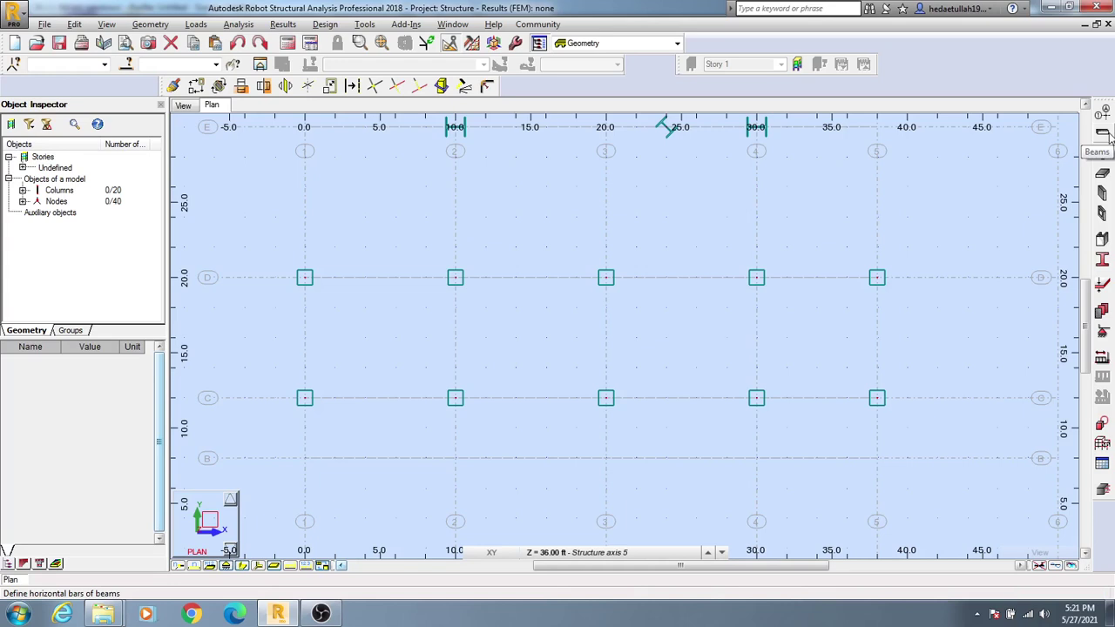
Step: Start defining beams, set the section type to RC beam, and open the new section definition
{"action": "left_click", "coordinate": [1109, 132]}
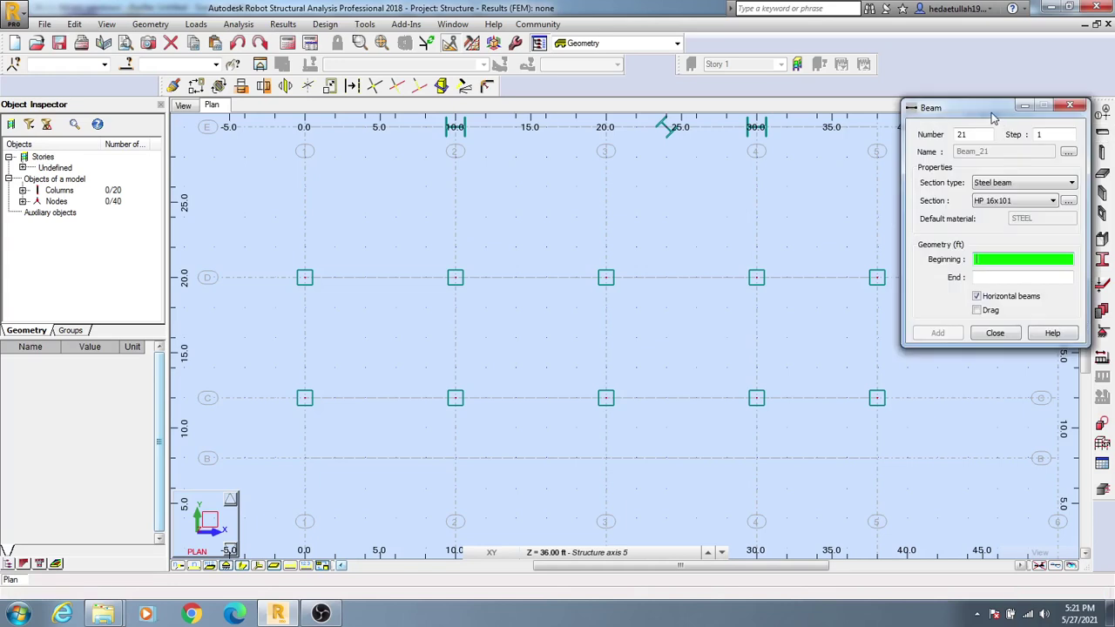
{"action": "left_click_drag", "start_coordinate": [993, 116], "coordinate": [930, 139]}
{"action": "left_click", "coordinate": [937, 206]}
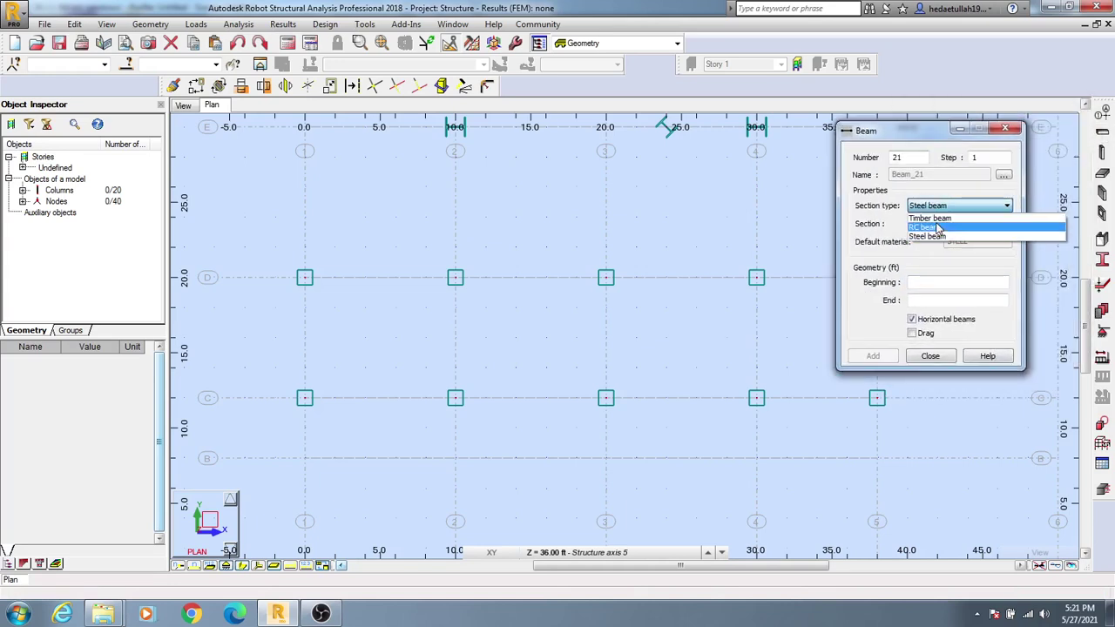
{"action": "left_click", "coordinate": [941, 229]}
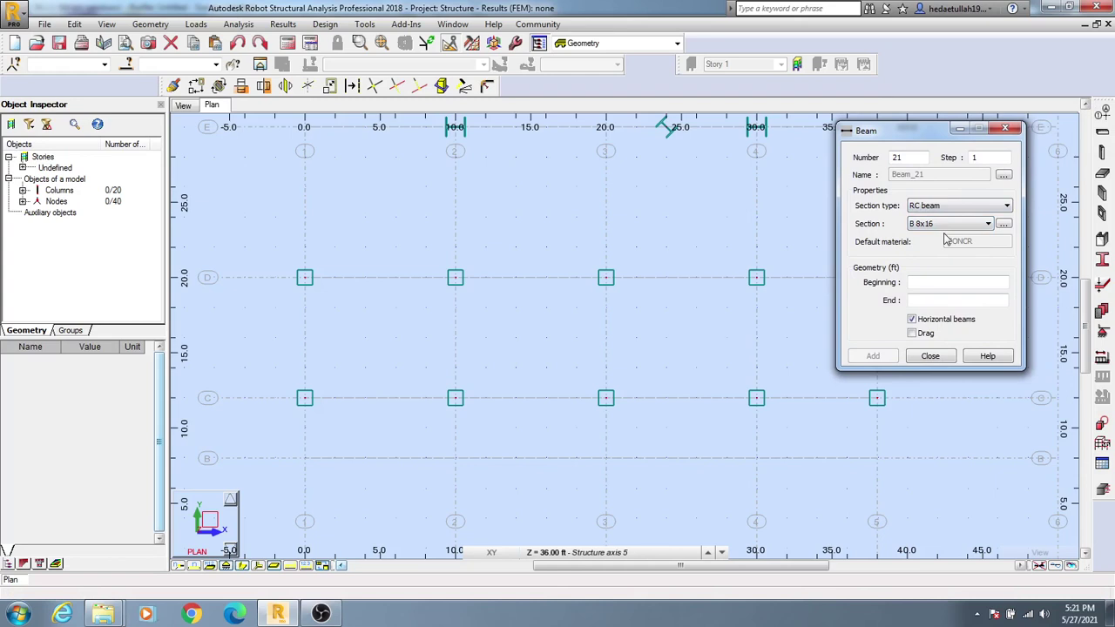
{"action": "left_click", "coordinate": [935, 223]}
{"action": "left_click", "coordinate": [897, 228]}
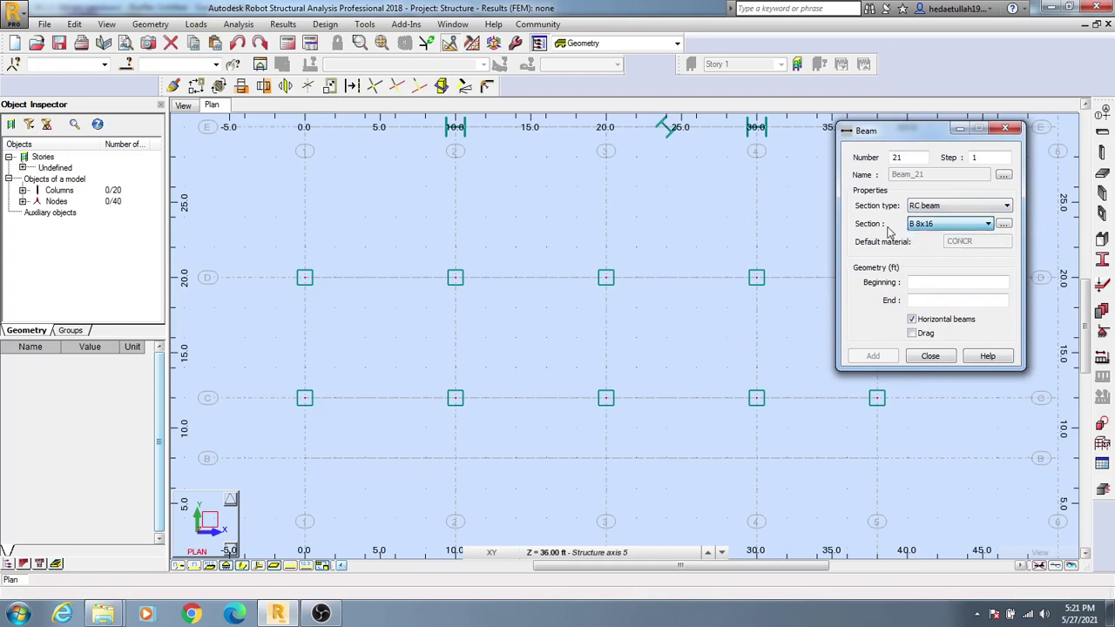
{"action": "left_click", "coordinate": [1005, 225]}
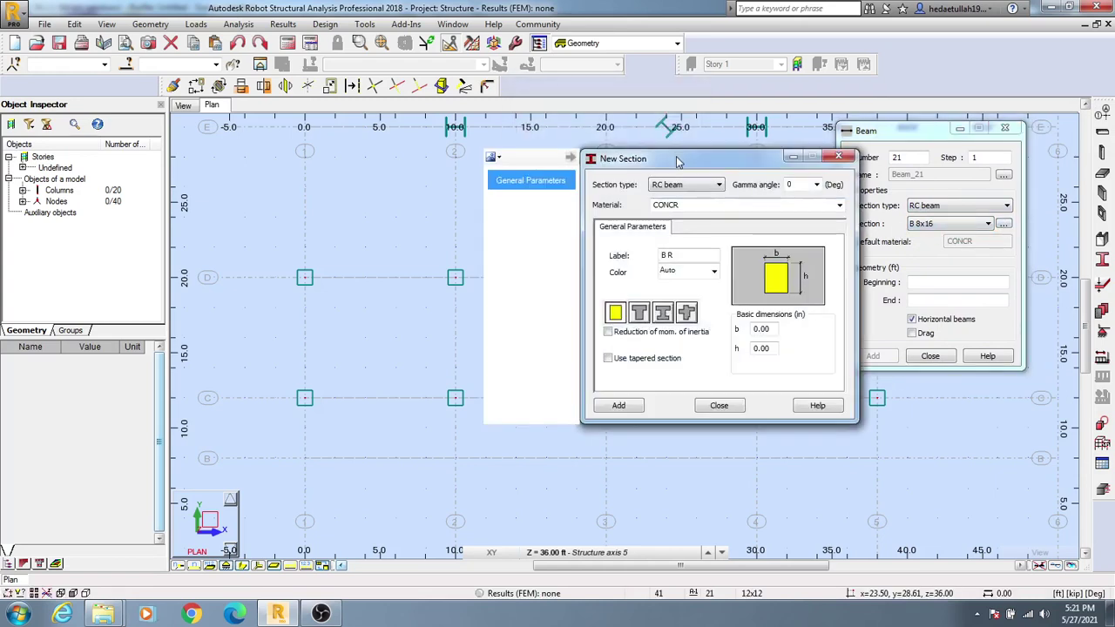
{"action": "left_click_drag", "start_coordinate": [677, 161], "coordinate": [646, 129]}
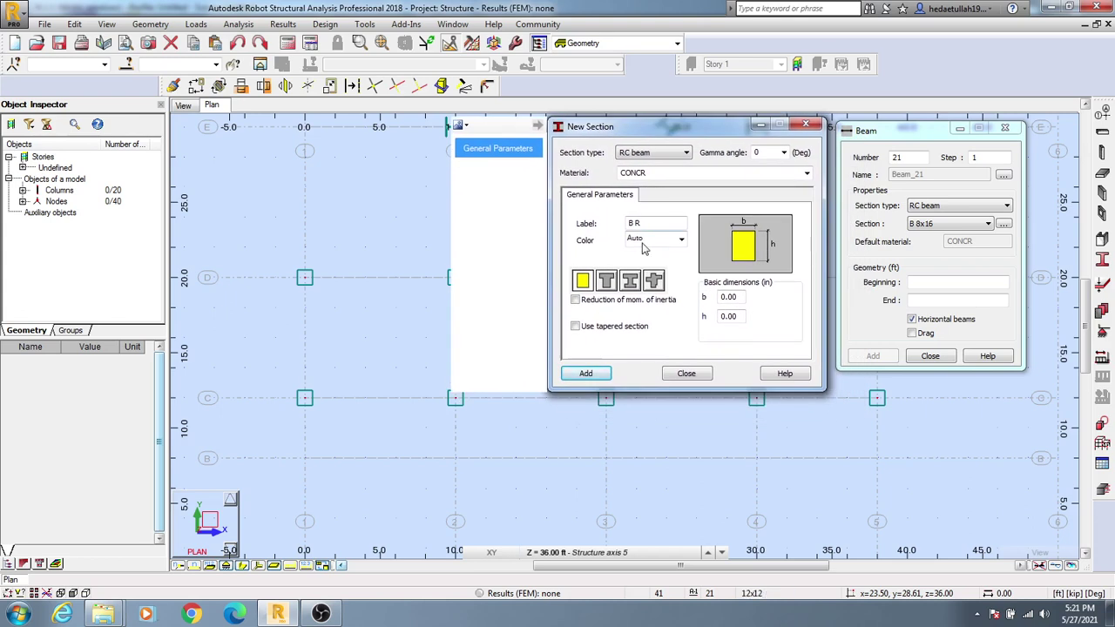
Step: Examine the alternative RC beam section shapes and the moment of inertia reduction option
{"action": "left_click", "coordinate": [604, 282]}
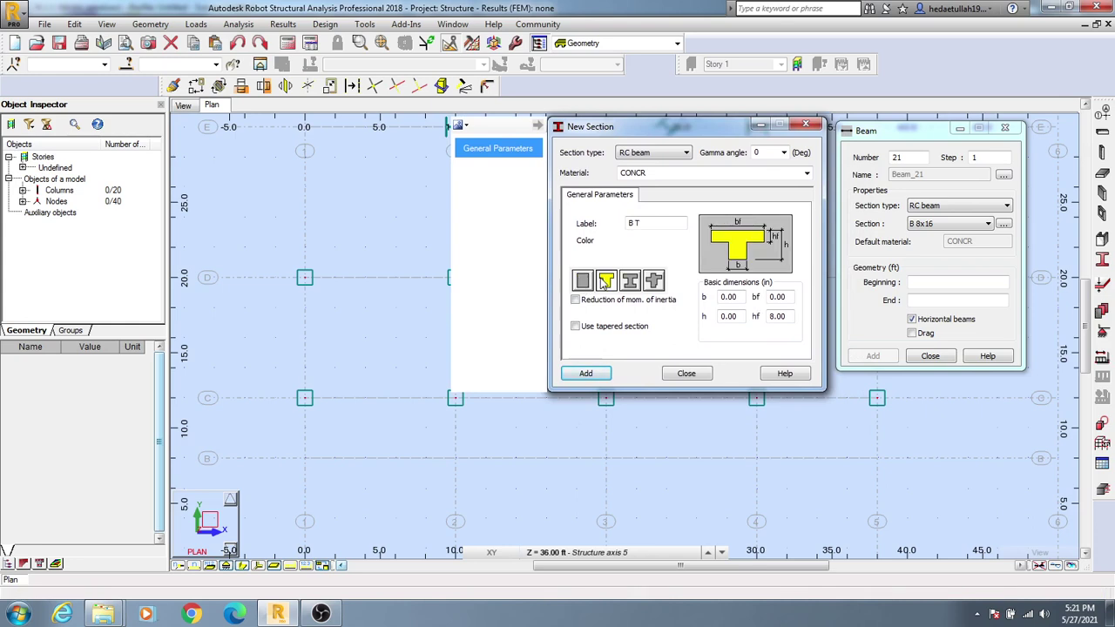
{"action": "left_click", "coordinate": [631, 281]}
{"action": "left_click", "coordinate": [654, 281]}
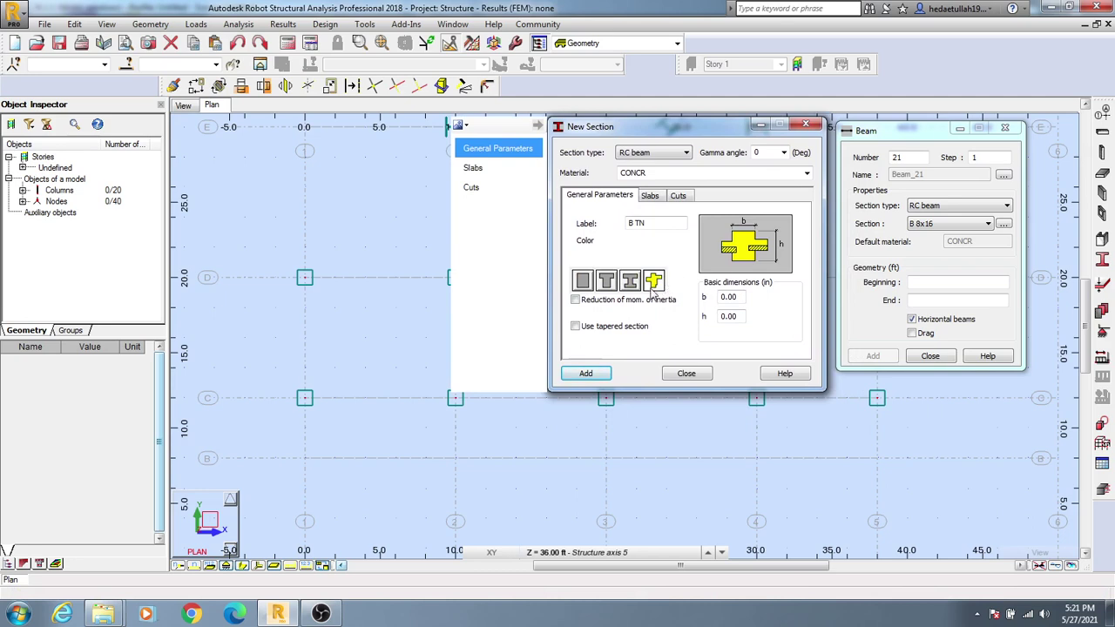
{"action": "left_click", "coordinate": [584, 284]}
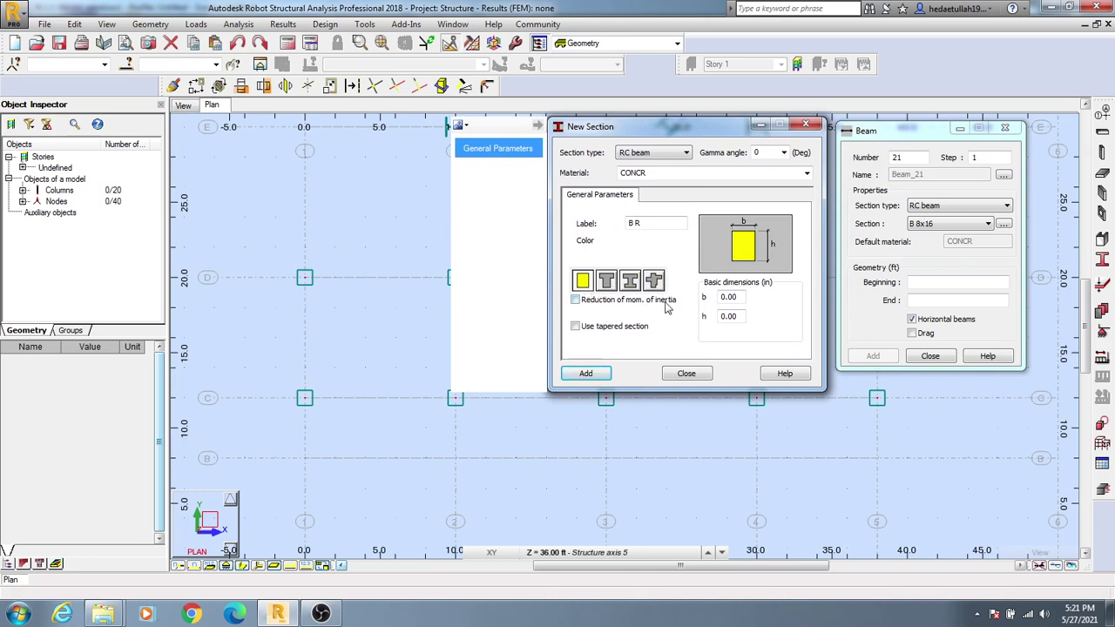
{"action": "left_click", "coordinate": [575, 301]}
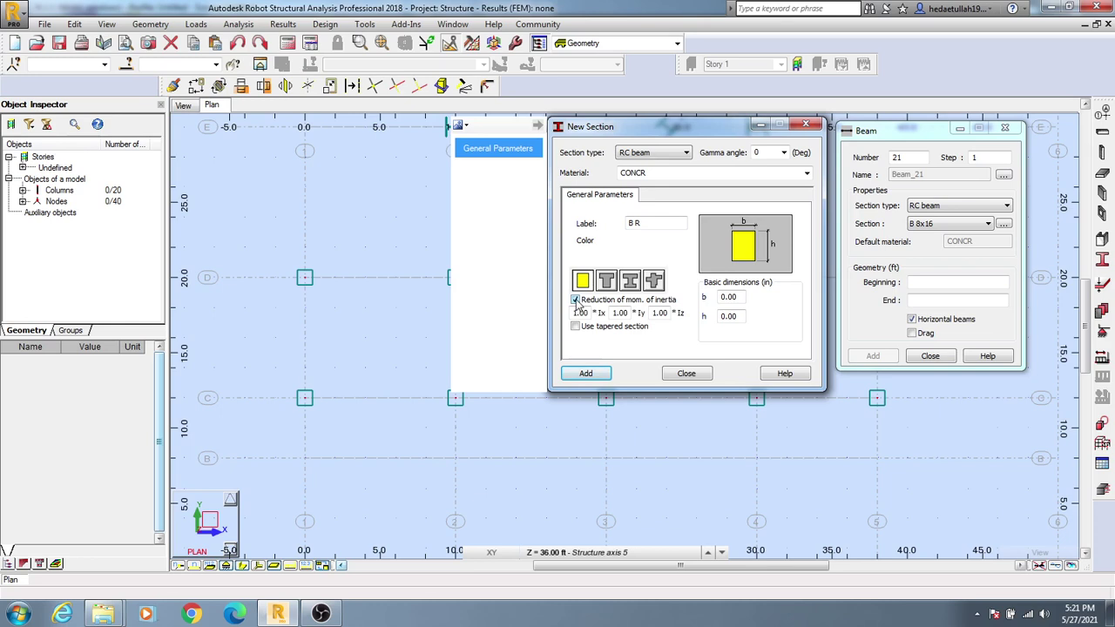
{"action": "left_click", "coordinate": [575, 299]}
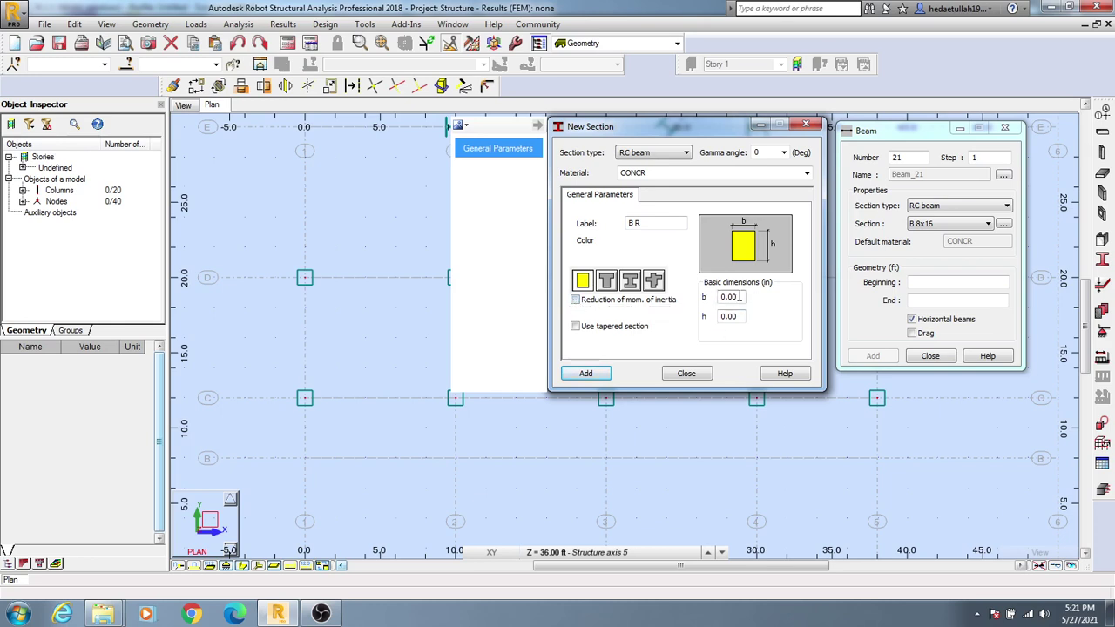
Step: Add a rectangular RC beam section labelled FB 12x15 with b 12 in and h 15 in
{"action": "left_click_drag", "start_coordinate": [739, 297], "coordinate": [703, 297]}
{"action": "type", "text": "12"}
{"action": "double_click", "coordinate": [732, 316]}
{"action": "type", "text": "15"}
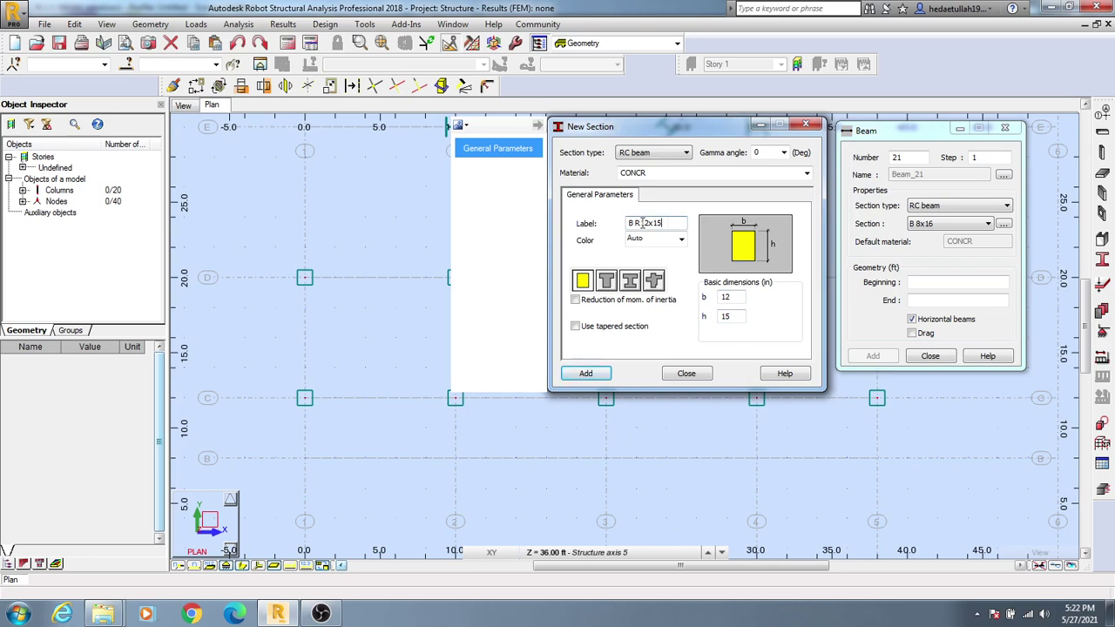
{"action": "left_click_drag", "start_coordinate": [642, 223], "coordinate": [624, 223]}
{"action": "type", "text": "FB"}
{"action": "left_click", "coordinate": [587, 373]}
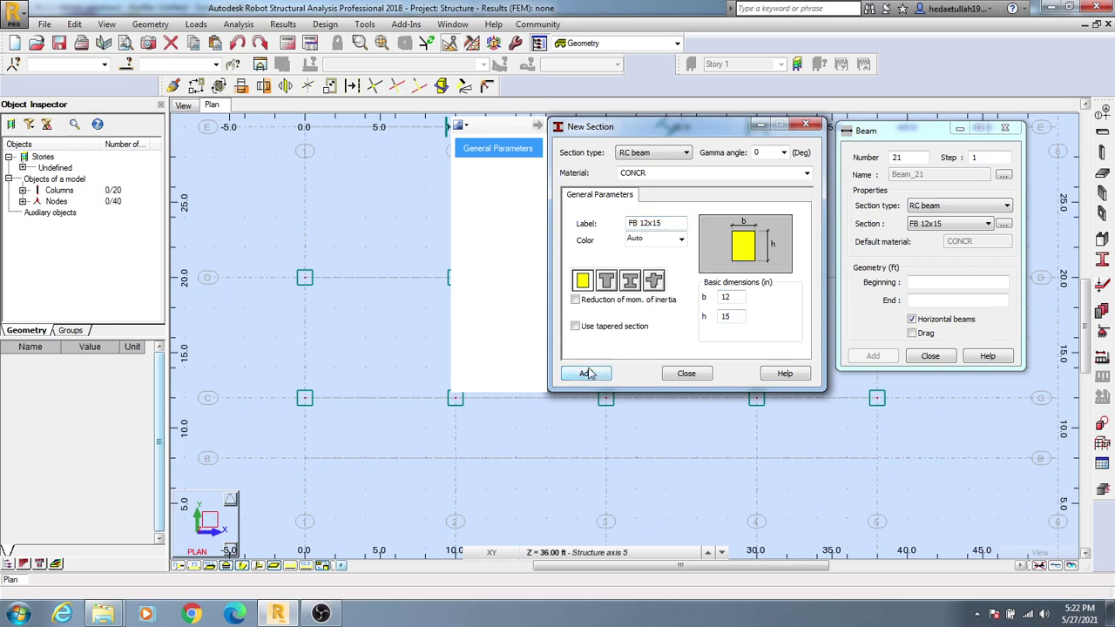
Step: Switch to the T-shaped section with bf 30 in and hf 6 in, and save it over the existing FB 12x15 section
{"action": "left_click", "coordinate": [607, 283]}
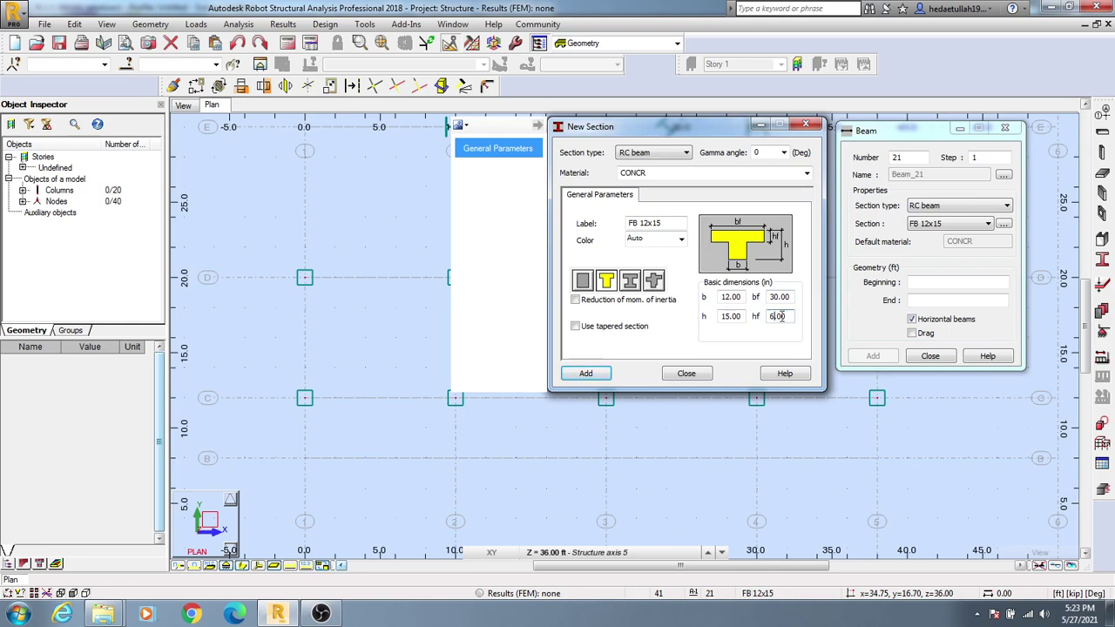
{"action": "left_click", "coordinate": [587, 374]}
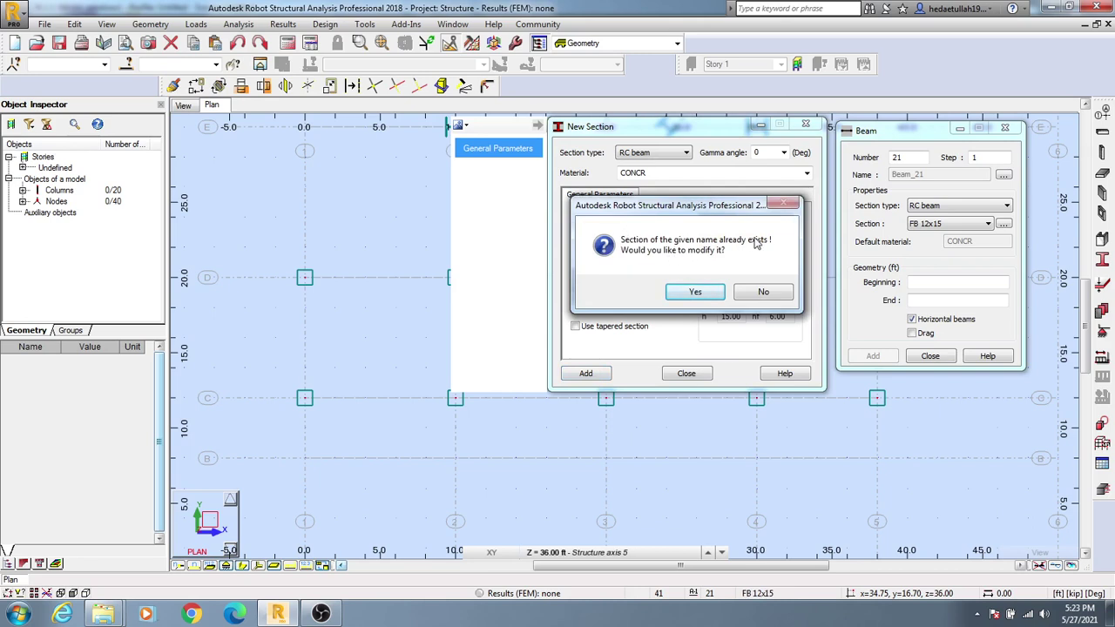
{"action": "left_click", "coordinate": [696, 292]}
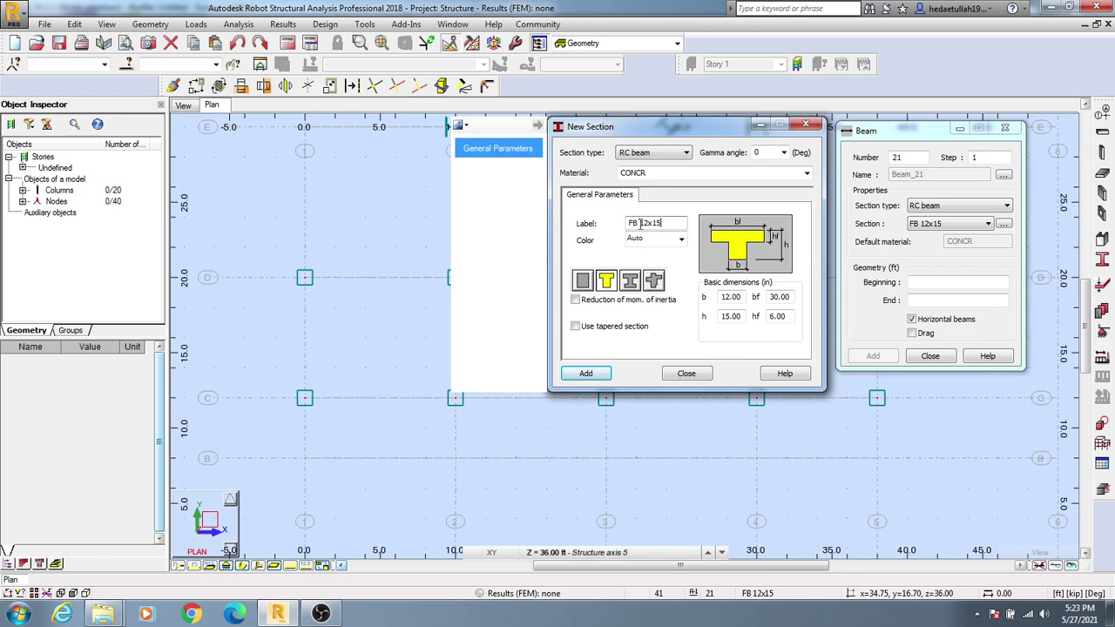
Step: Relabel the T-shaped section TB, add it, and finish defining sections
{"action": "left_click_drag", "start_coordinate": [669, 223], "coordinate": [614, 224]}
{"action": "type", "text": "TB"}
{"action": "left_click", "coordinate": [589, 374]}
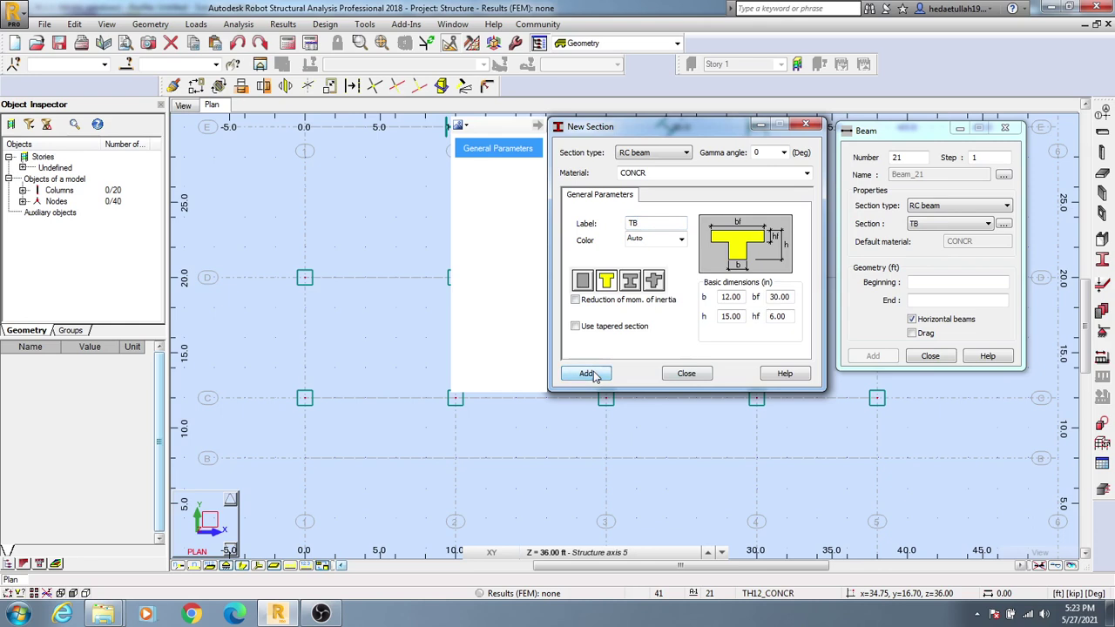
{"action": "left_click", "coordinate": [688, 372]}
Step: Choose FB 12x15 as the beam section and activate the beginning point for placement
{"action": "left_click", "coordinate": [929, 224]}
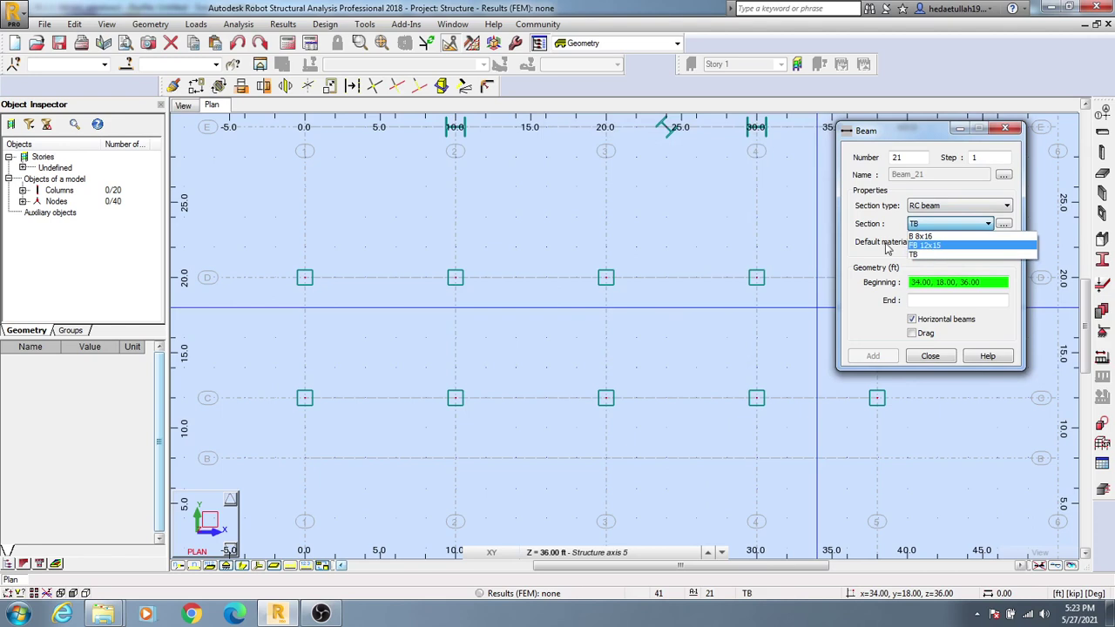
{"action": "left_click", "coordinate": [928, 254]}
{"action": "left_click", "coordinate": [940, 226]}
{"action": "left_click", "coordinate": [932, 247]}
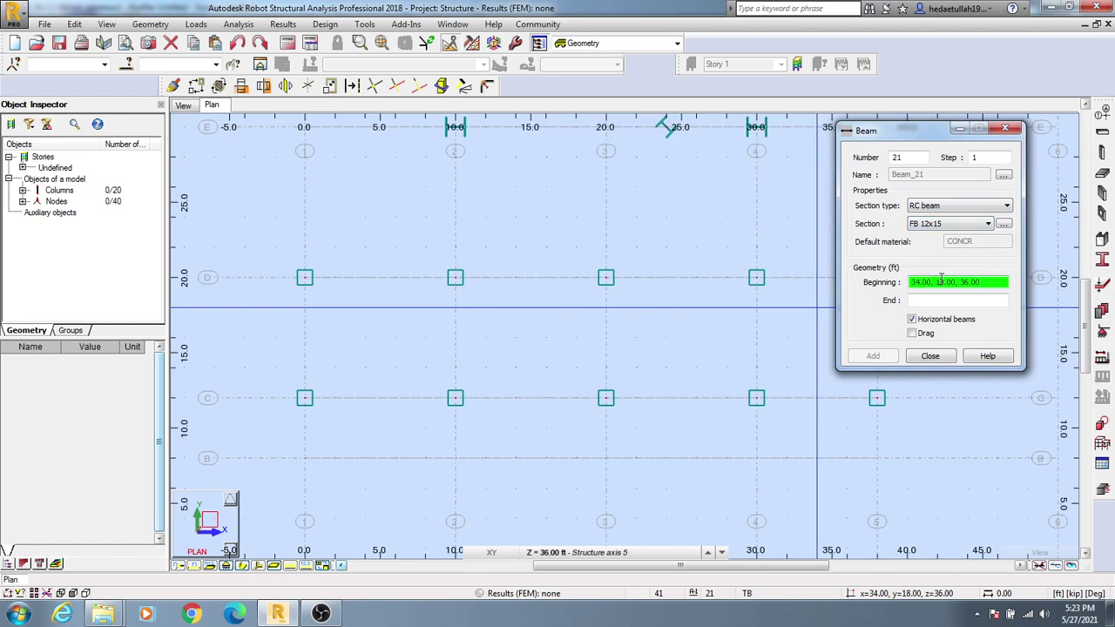
{"action": "left_click", "coordinate": [963, 299]}
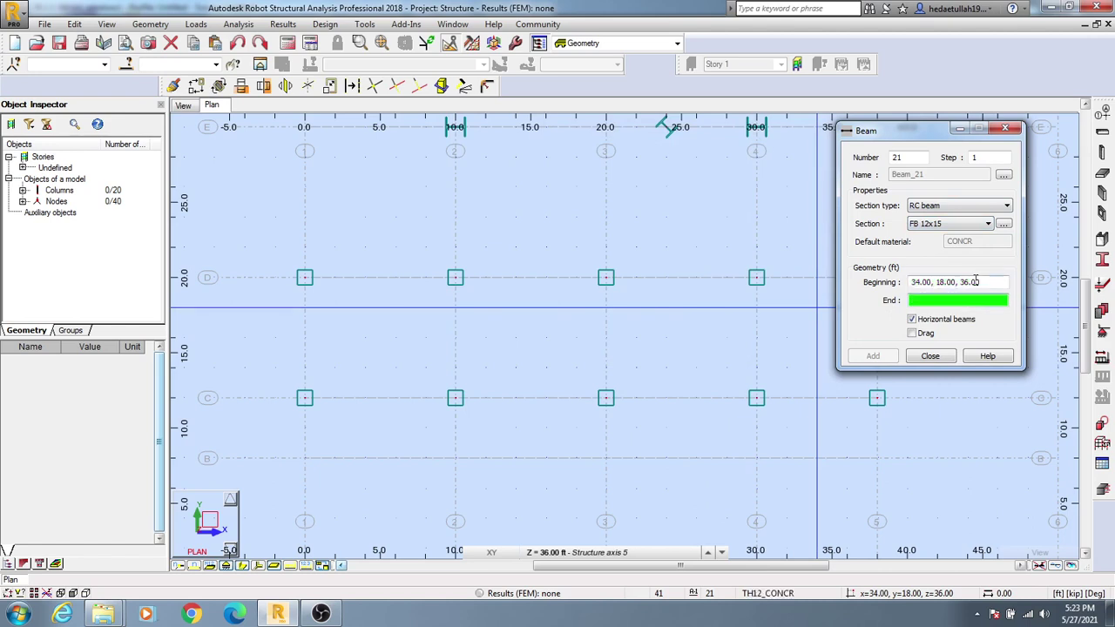
{"action": "left_click", "coordinate": [964, 284]}
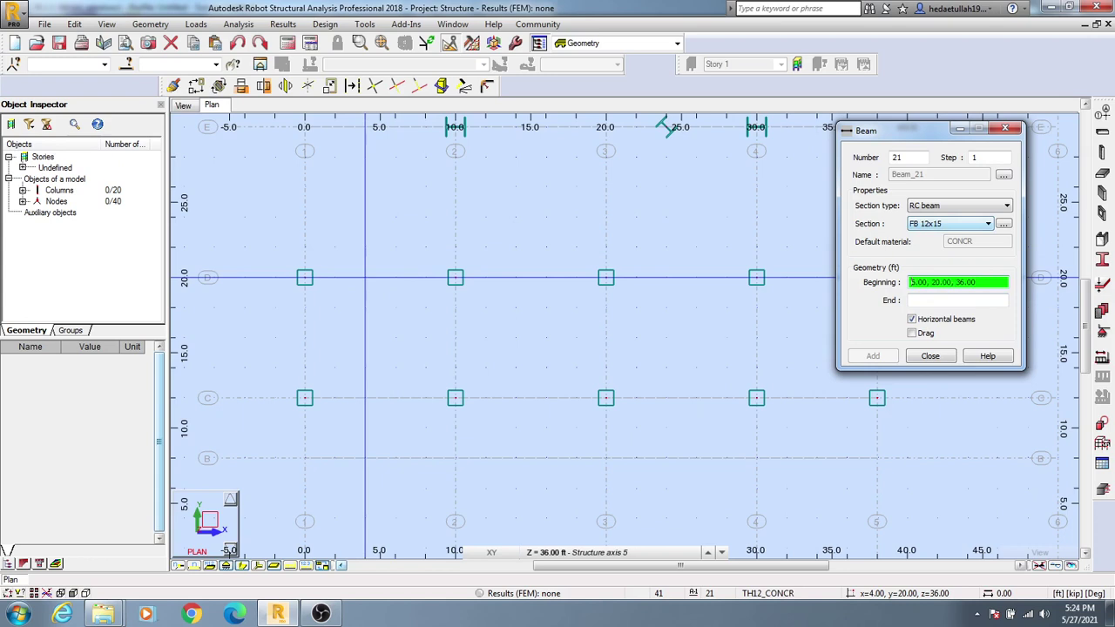
Step: Draw four FB 12x15 beams between the columns along axis D, from axis 1 to axis 5 at Z = 36 ft
{"action": "left_click", "coordinate": [304, 277]}
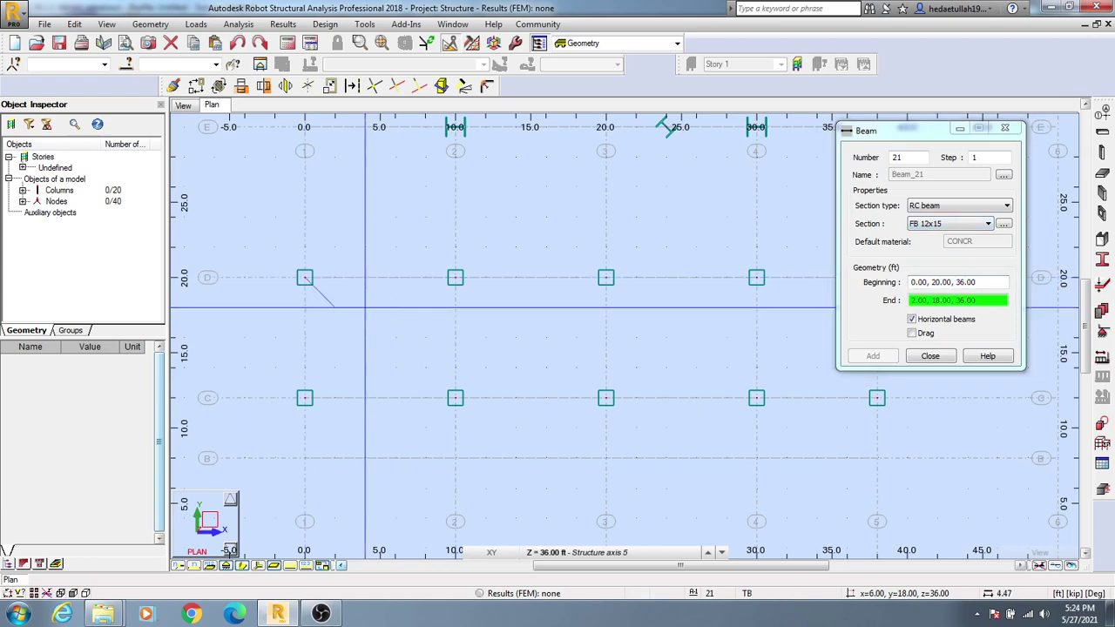
{"action": "left_click", "coordinate": [454, 277]}
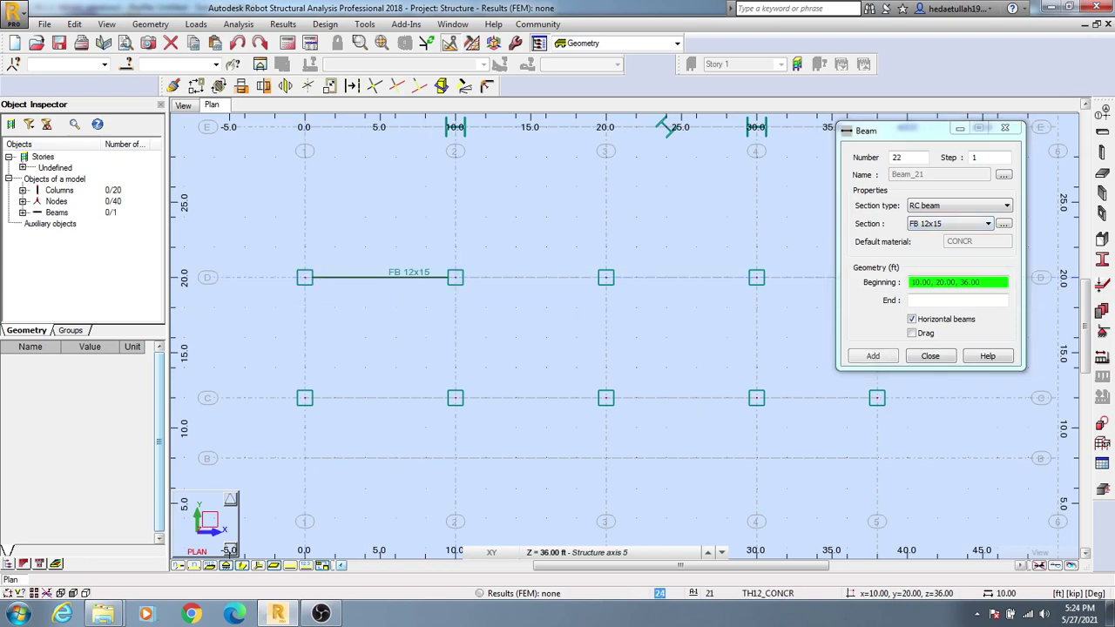
{"action": "left_click", "coordinate": [454, 277]}
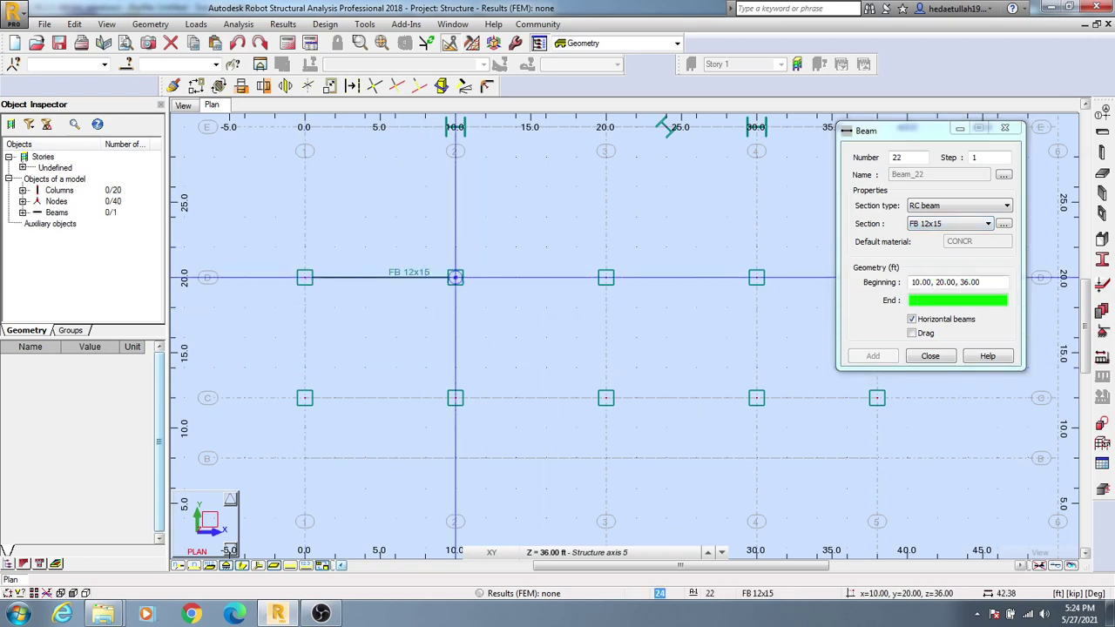
{"action": "left_click", "coordinate": [605, 277]}
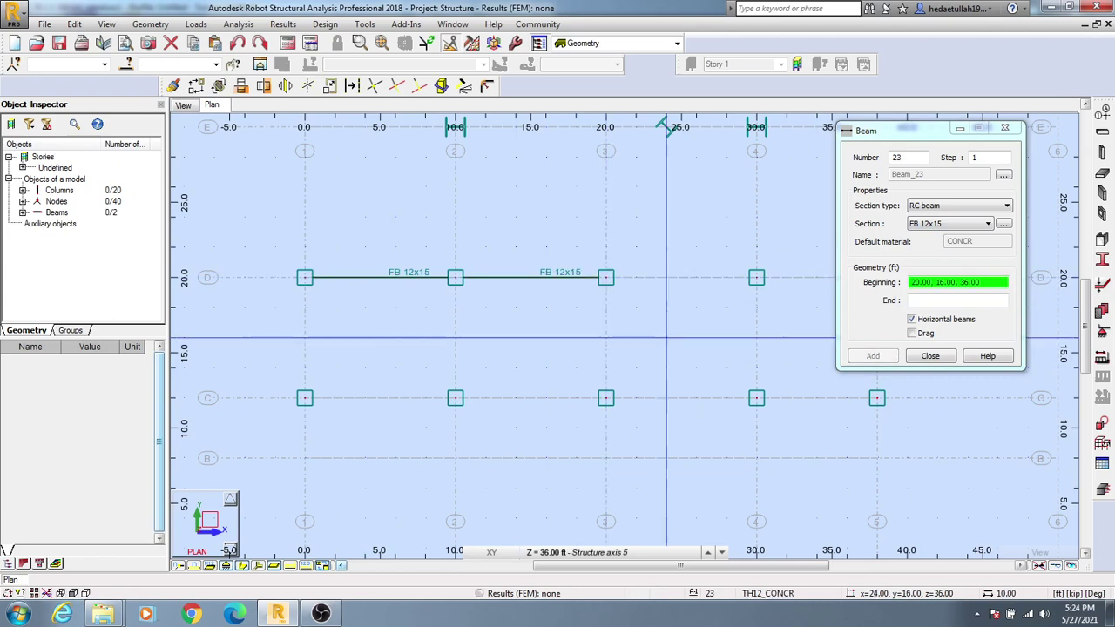
{"action": "left_click", "coordinate": [605, 277]}
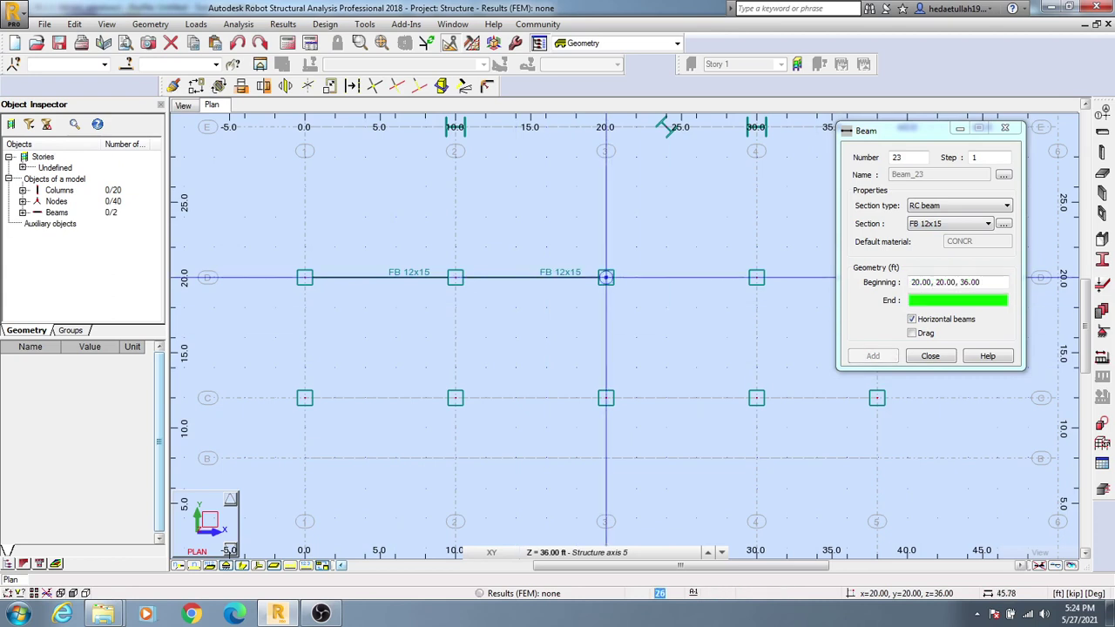
{"action": "left_click", "coordinate": [756, 277]}
{"action": "middle_click_drag", "start_coordinate": [758, 304], "coordinate": [391, 341]}
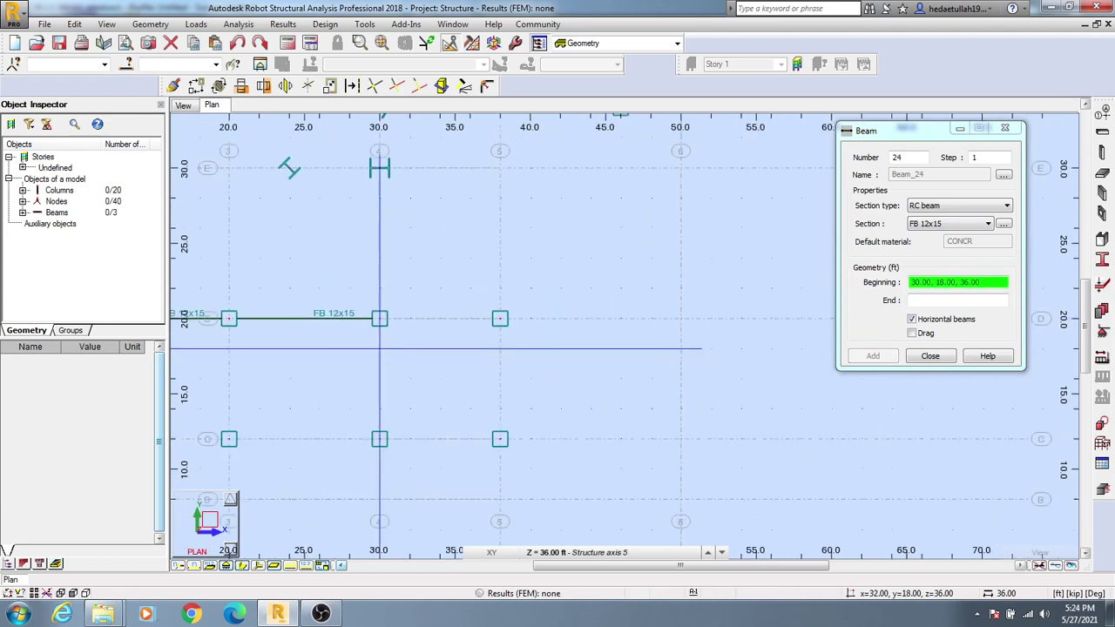
{"action": "left_click", "coordinate": [379, 319]}
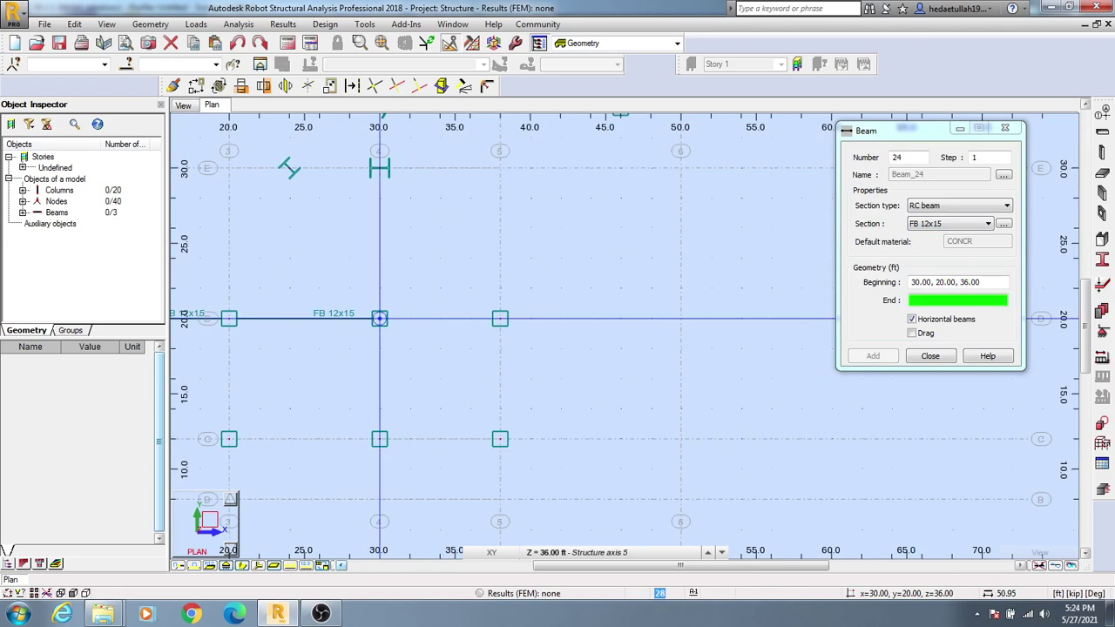
{"action": "left_click", "coordinate": [499, 319]}
Step: Change the section for new beams to TB
{"action": "middle_click_drag", "start_coordinate": [538, 384], "coordinate": [662, 307]}
{"action": "middle_click_drag", "start_coordinate": [531, 321], "coordinate": [658, 295]}
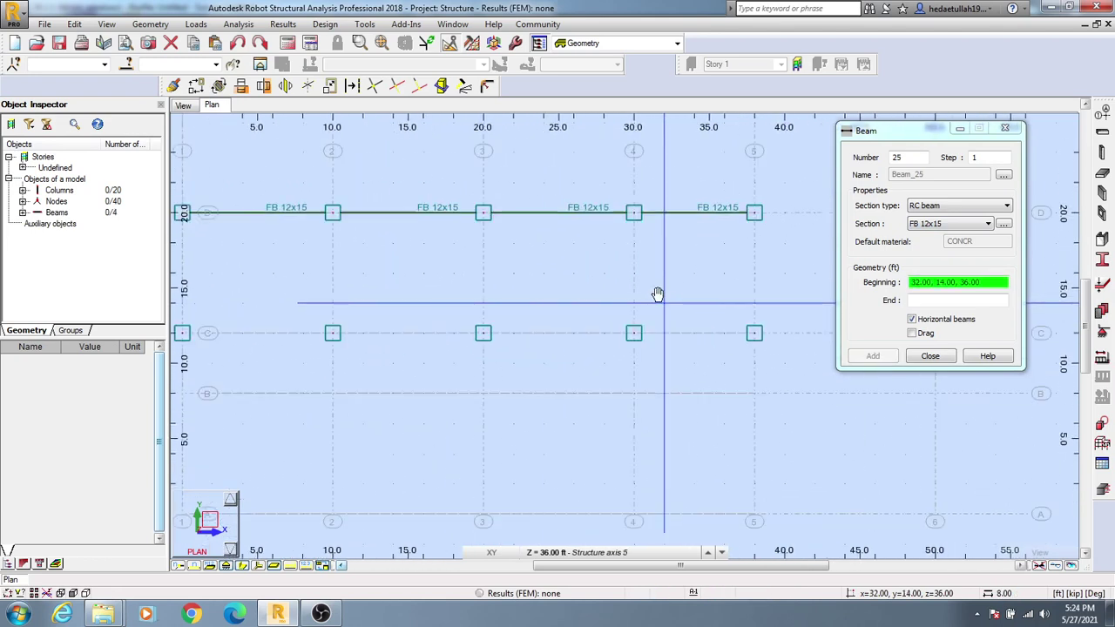
{"action": "scroll", "coordinate": [618, 305], "scroll_direction": "down", "scroll_amount": 2}
{"action": "middle_click_drag", "start_coordinate": [540, 334], "coordinate": [583, 333]}
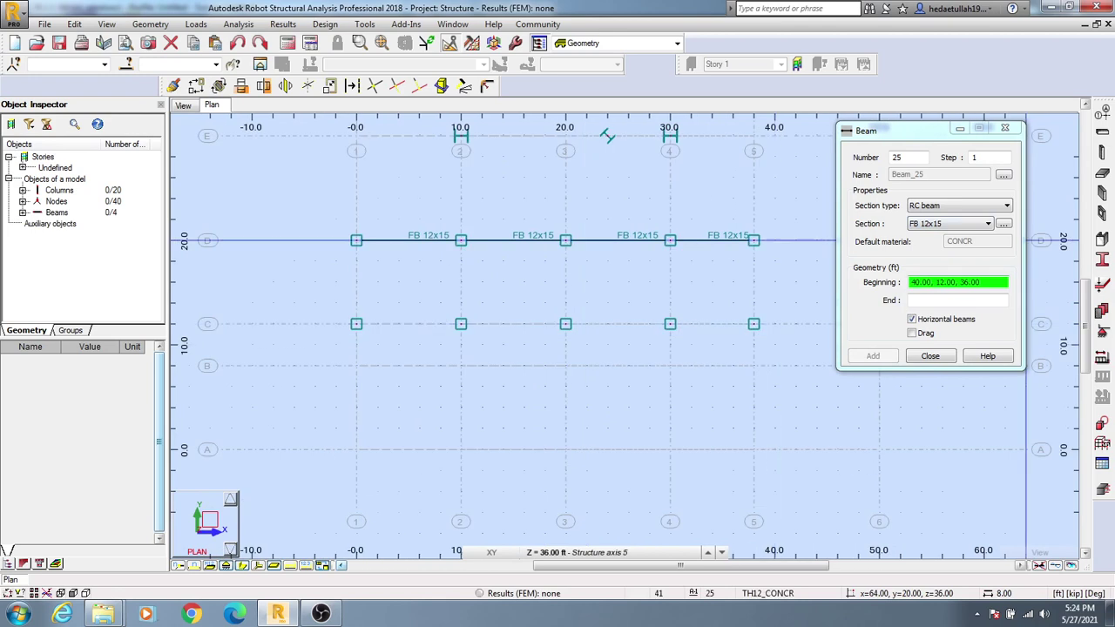
{"action": "left_click", "coordinate": [977, 224]}
{"action": "left_click", "coordinate": [938, 243]}
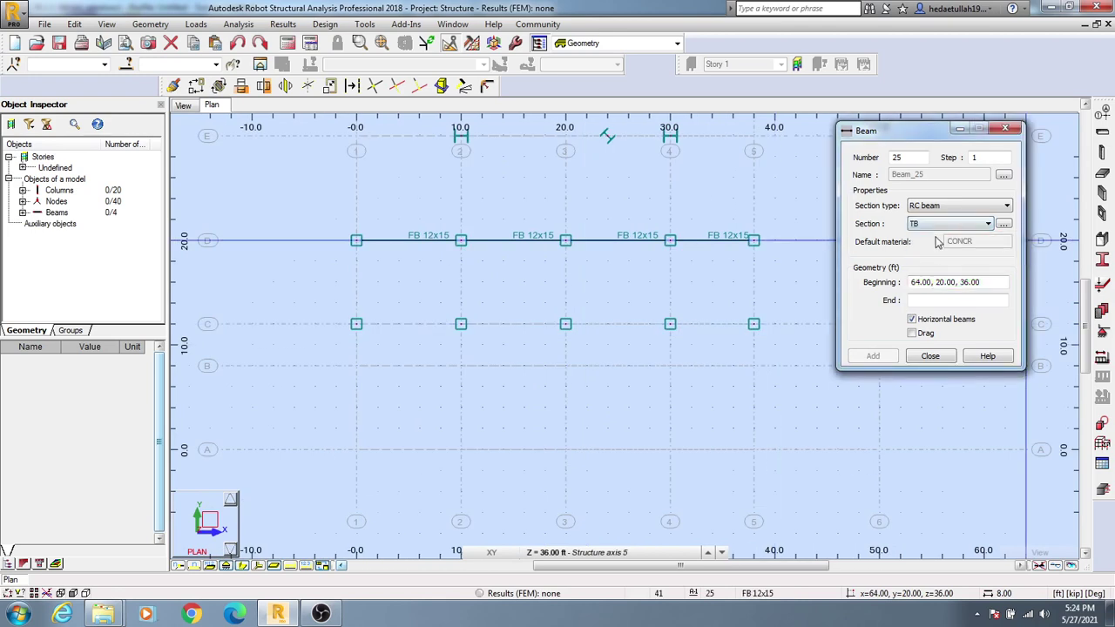
Step: Draw four TB beams between the columns along axis C, from axis 1 to axis 5, and show the model in 3D
{"action": "left_click", "coordinate": [356, 324]}
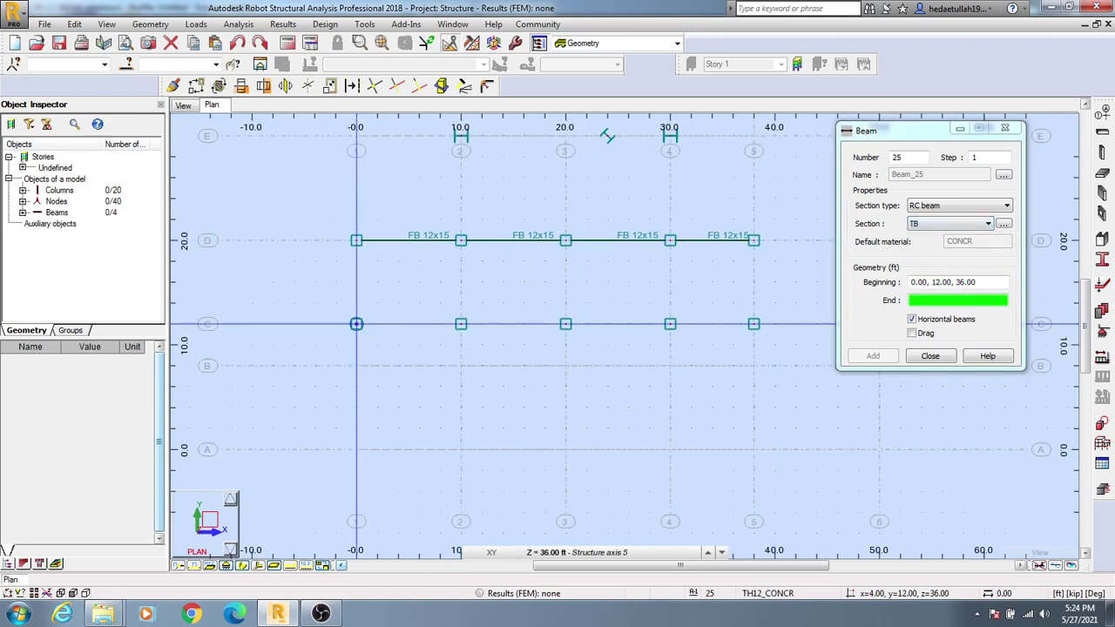
{"action": "left_click", "coordinate": [461, 324]}
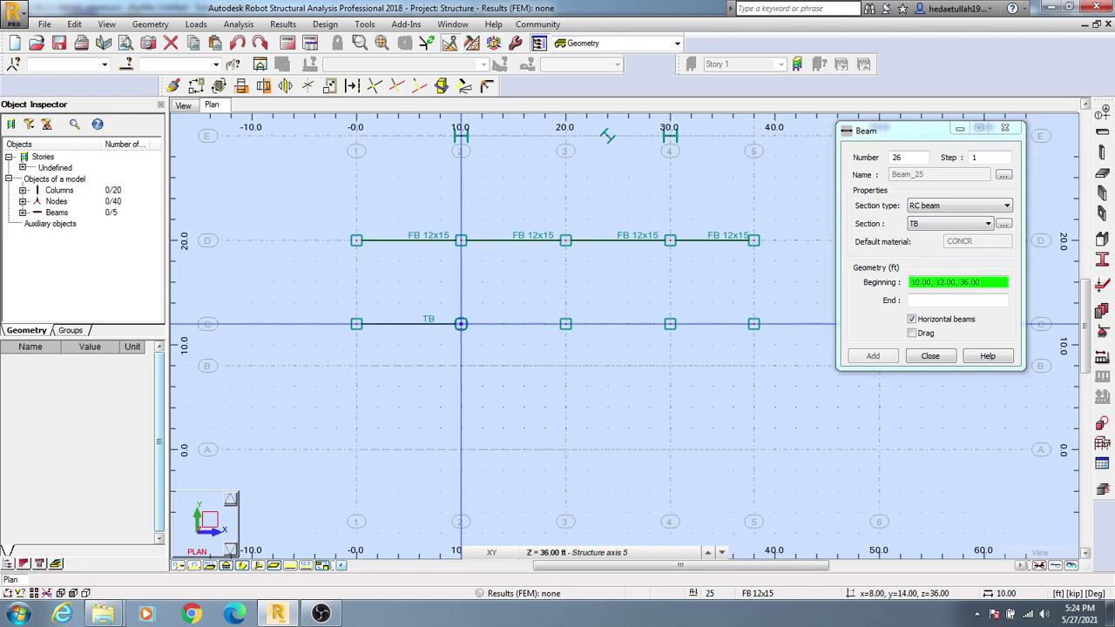
{"action": "scroll", "coordinate": [460, 324], "scroll_direction": "up", "scroll_amount": 1}
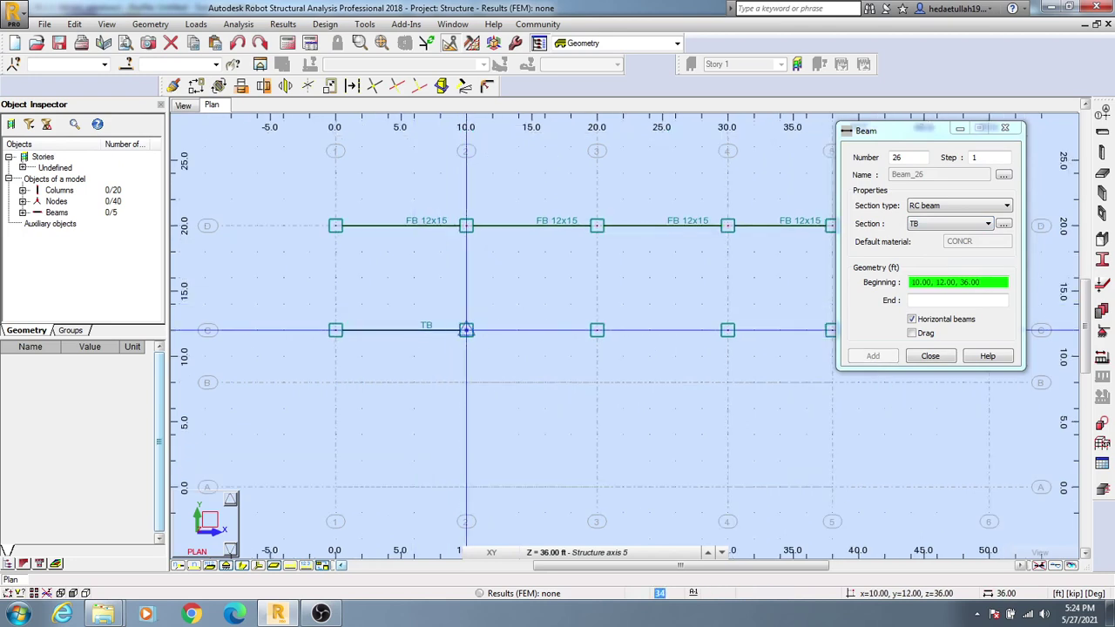
{"action": "left_click", "coordinate": [596, 329]}
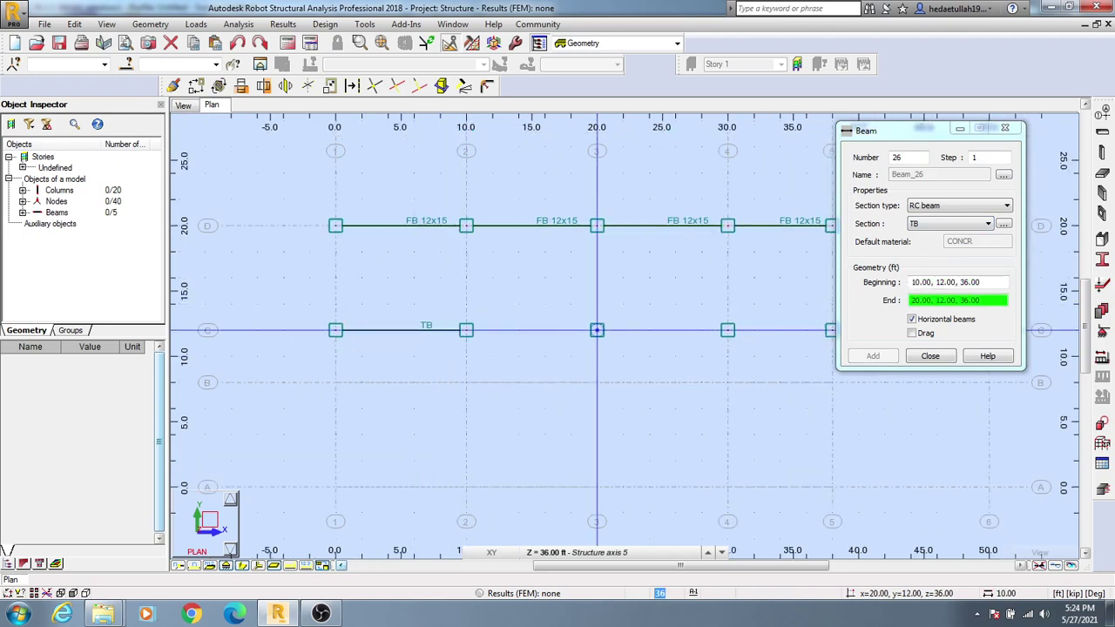
{"action": "middle_click_drag", "start_coordinate": [665, 368], "coordinate": [444, 373]}
{"action": "left_click", "coordinate": [400, 333]}
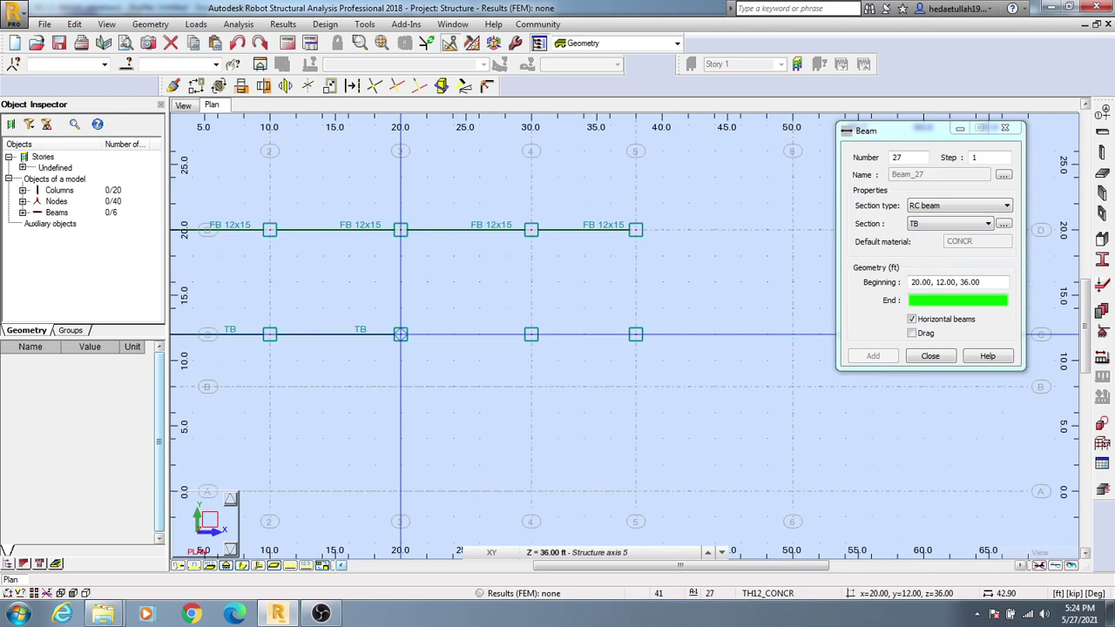
{"action": "left_click", "coordinate": [532, 334]}
{"action": "left_click", "coordinate": [636, 334]}
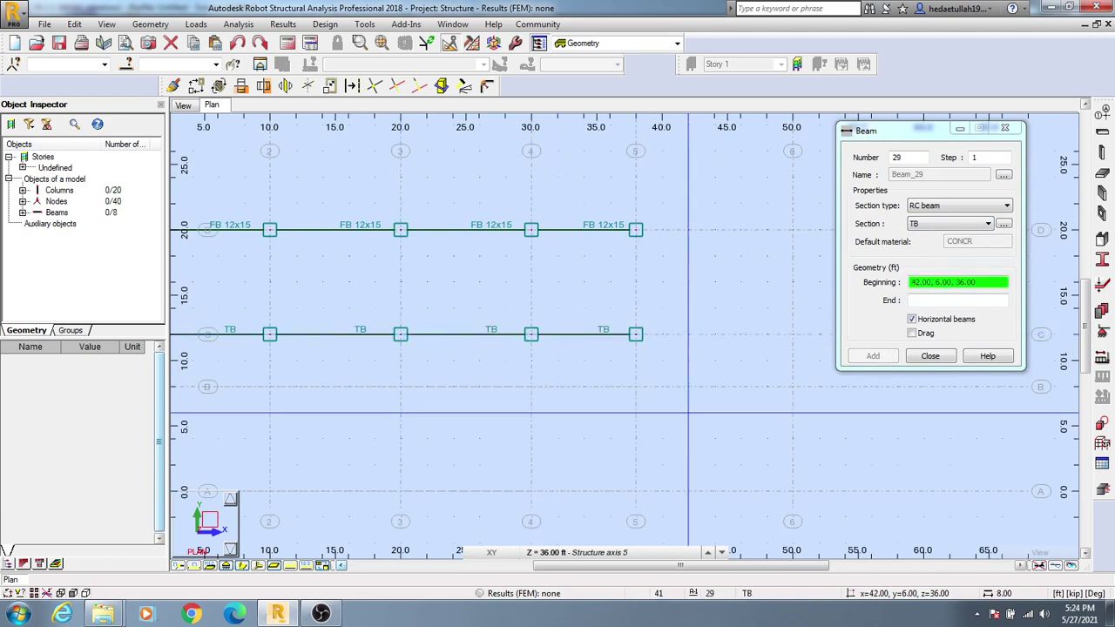
{"action": "left_click", "coordinate": [184, 106]}
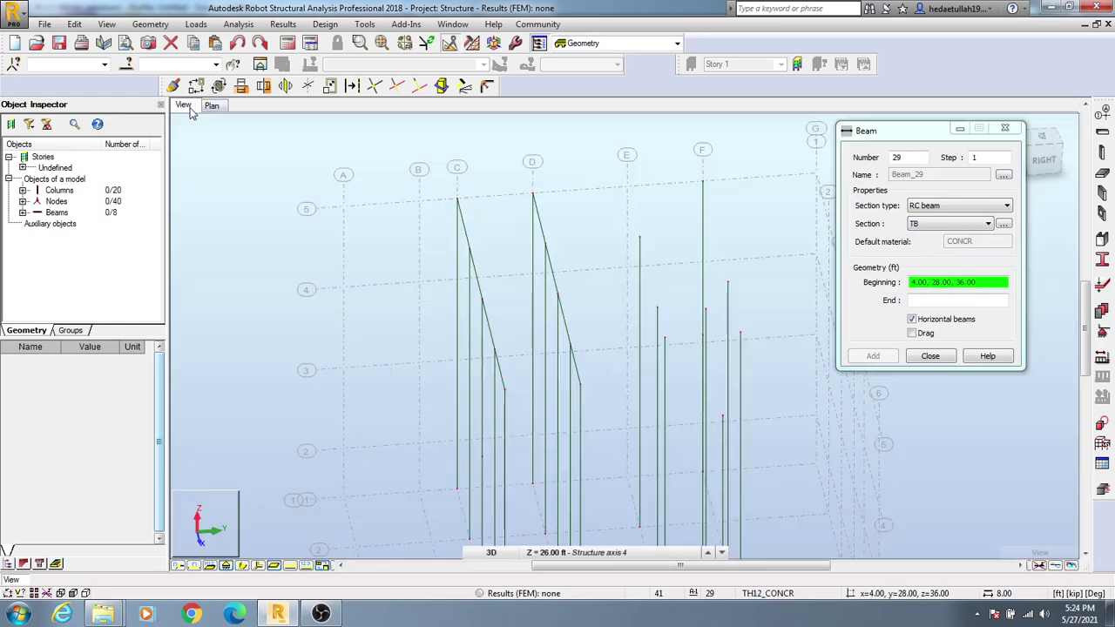